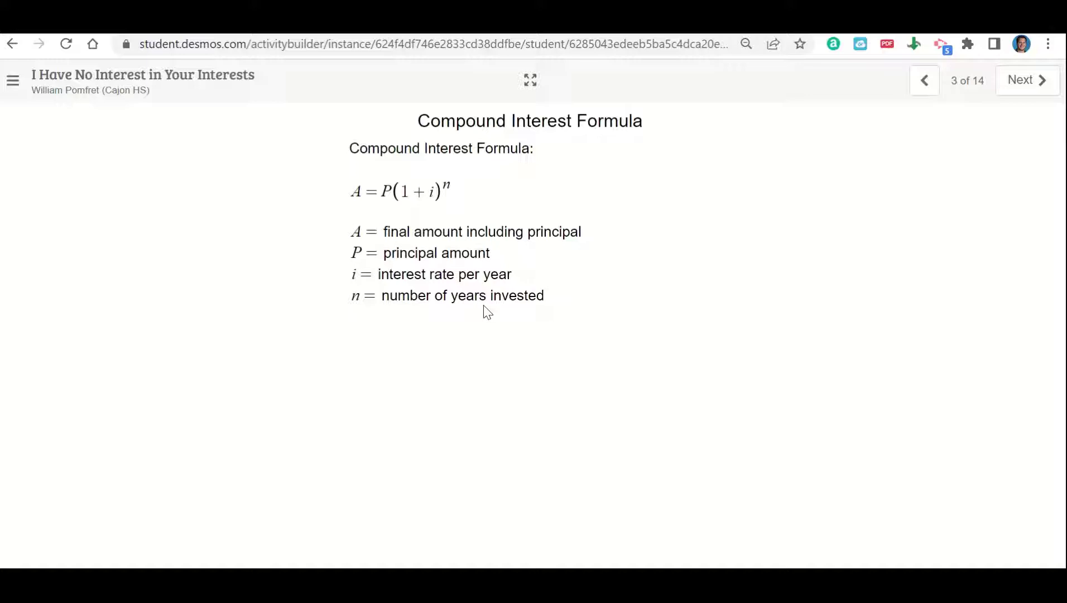
Step: Advance to the Investing for a Year screen and enter the compound interest formula A = P(1 + i)^n as the equation
{"action": "left_click", "coordinate": [1007, 95]}
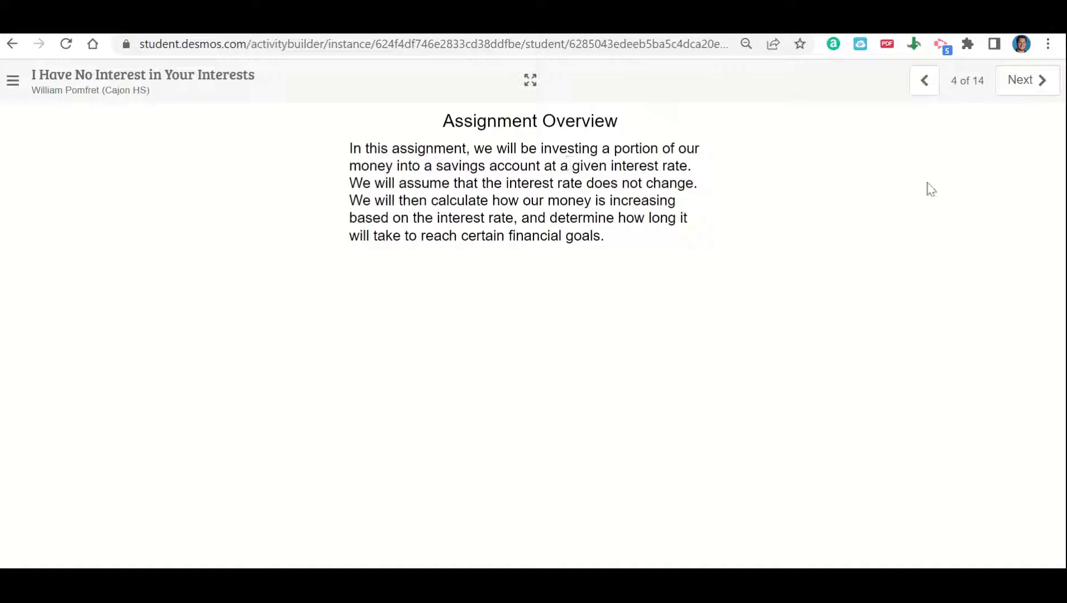
{"action": "left_click", "coordinate": [1042, 80]}
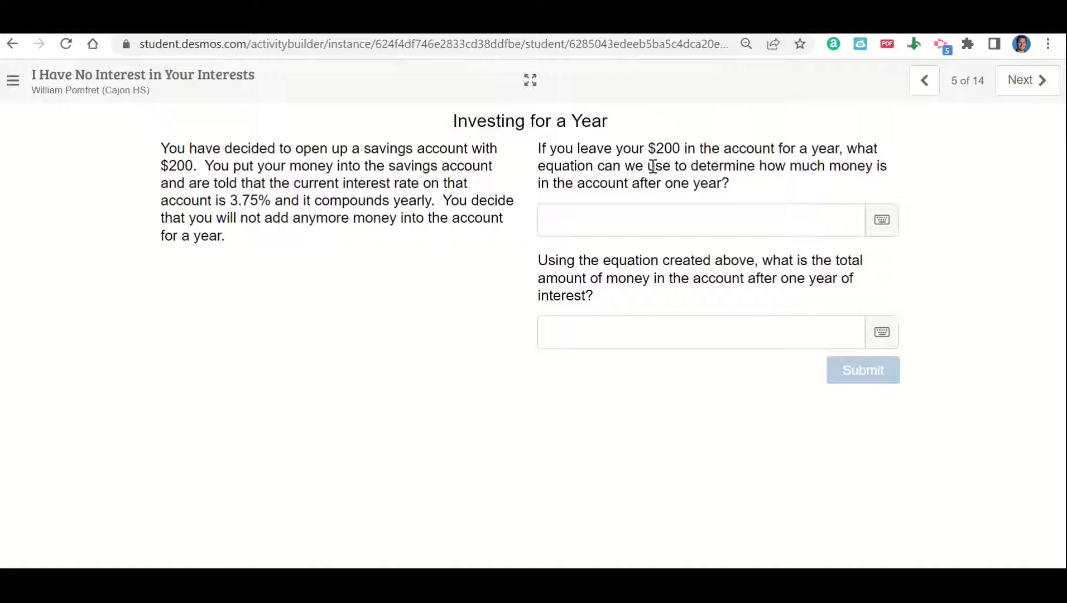
{"action": "left_click", "coordinate": [618, 221]}
{"action": "type", "text": "A="}
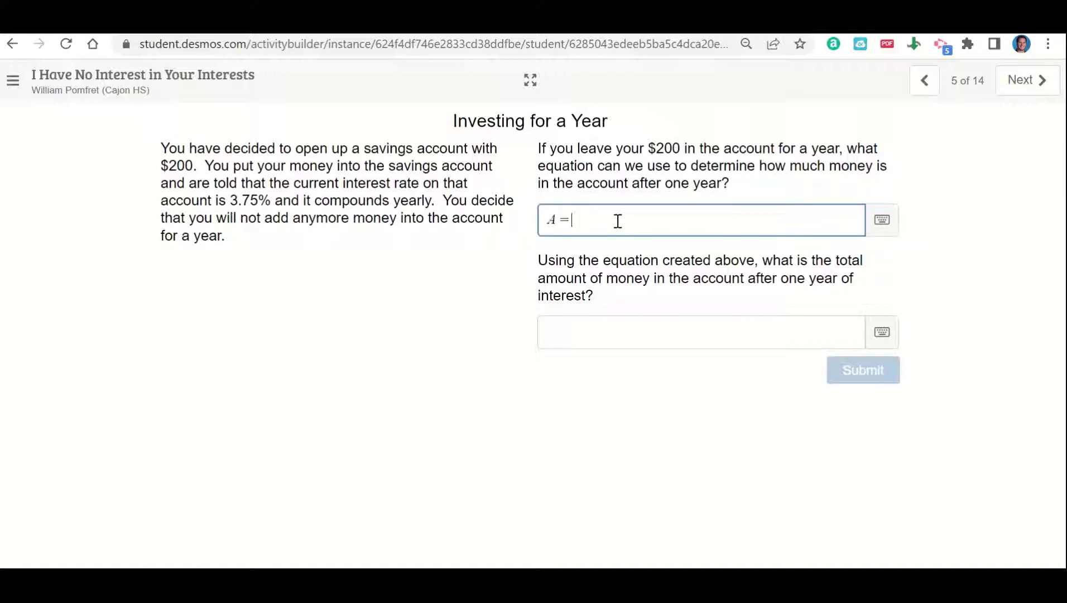
{"action": "type", "text": "P(1"}
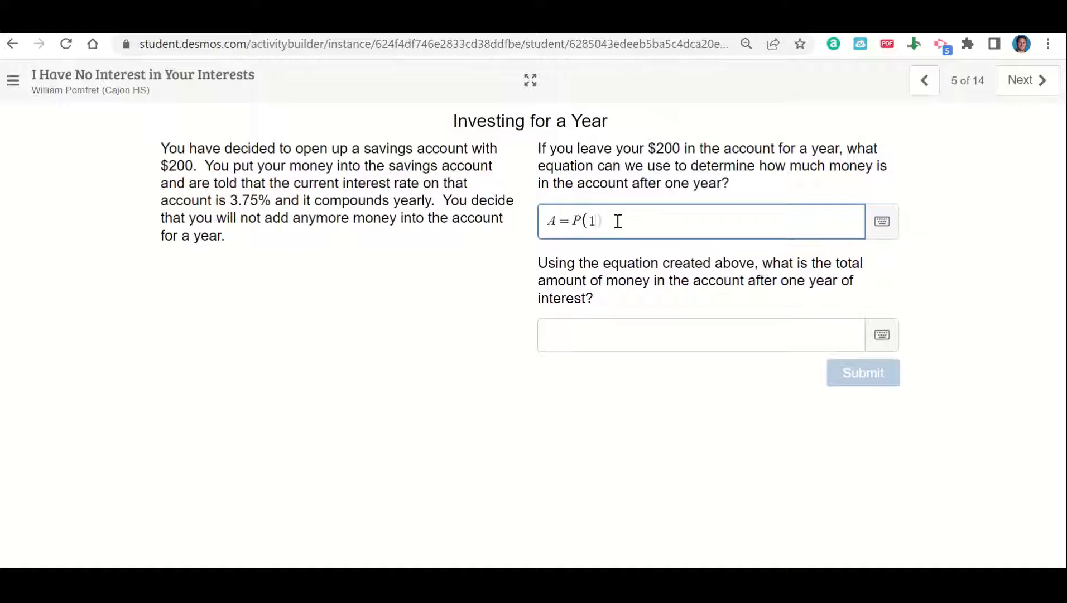
{"action": "type", "text": "+i)^n"}
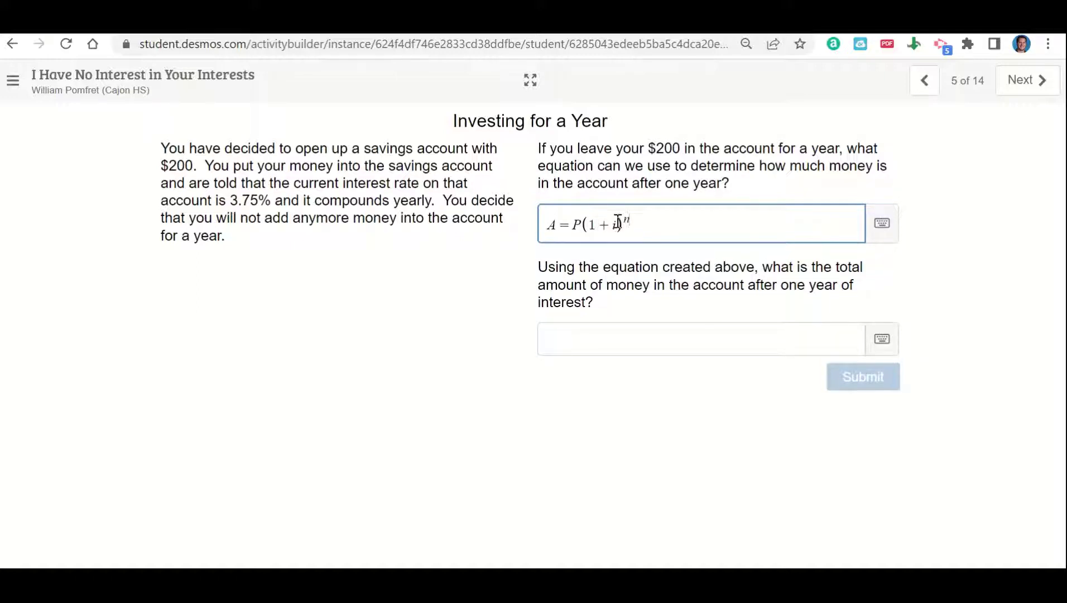
Step: Substitute the one-year values into the formula so it reads A = 200(1 + 0.0375)^1
{"action": "left_click", "coordinate": [580, 225]}
{"action": "key", "text": "BackSpace"}
{"action": "type", "text": "200"}
{"action": "type", "text": ")"}
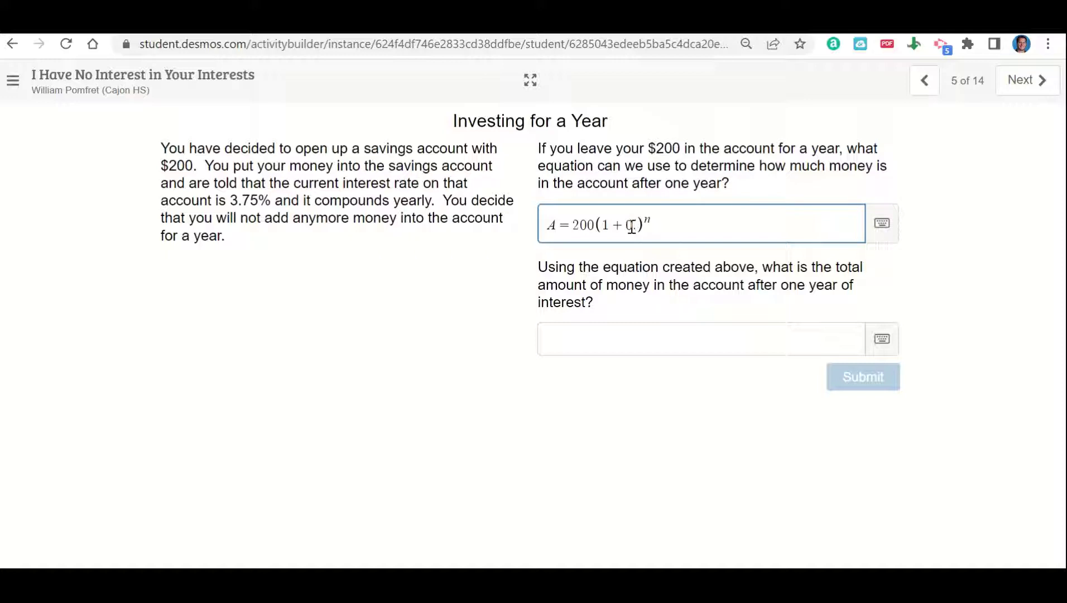
{"action": "type", "text": ".0375"}
{"action": "left_click", "coordinate": [681, 223]}
{"action": "key", "text": "BackSpace"}
{"action": "type", "text": "1"}
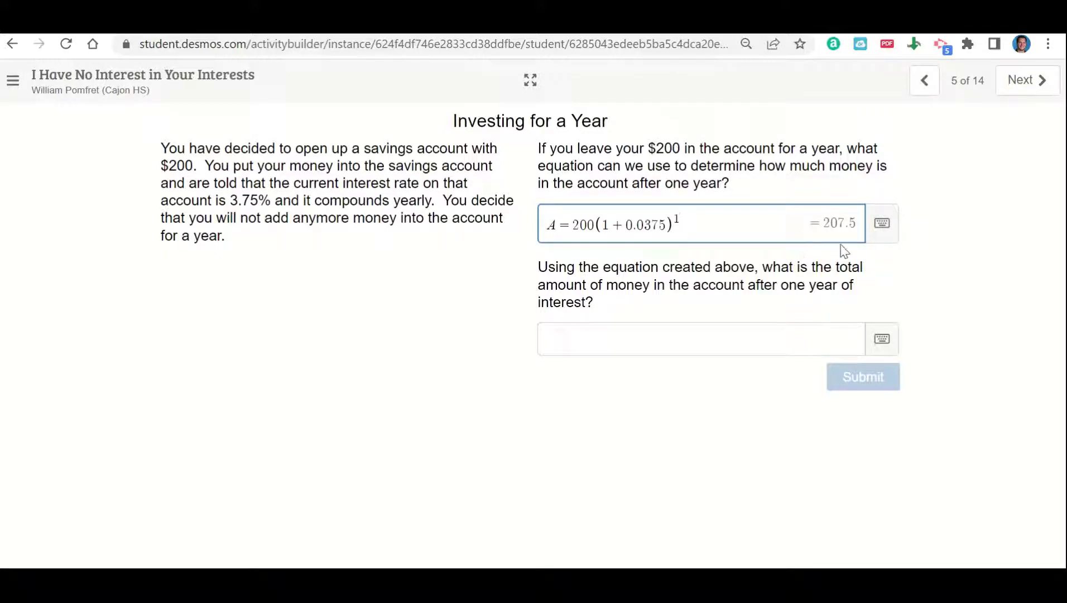
Step: Enter $207.50 as the total amount in the account after one year
{"action": "left_click", "coordinate": [663, 345]}
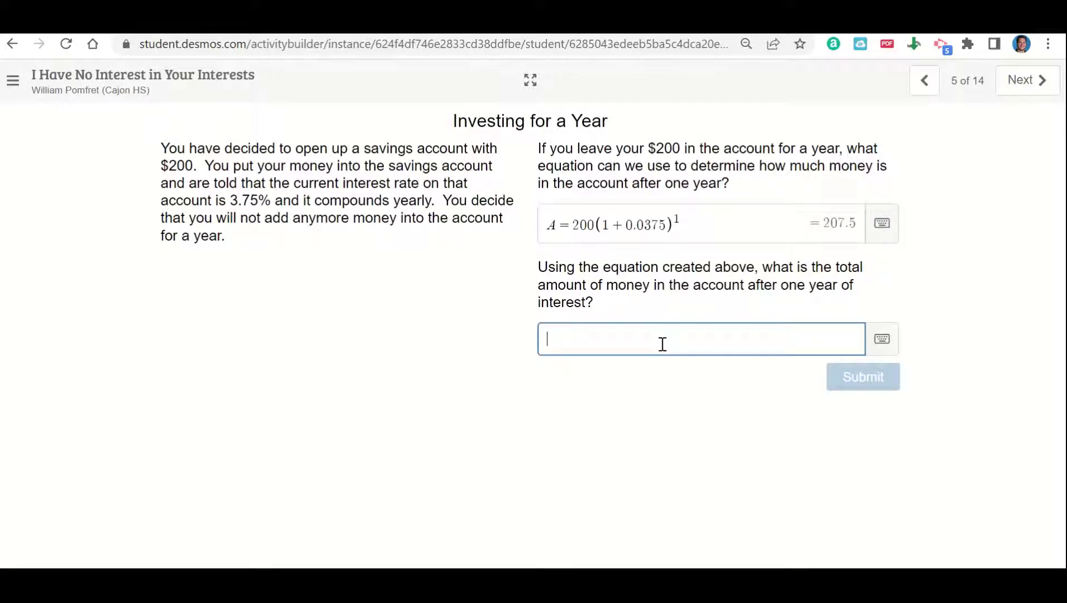
{"action": "type", "text": "$20"}
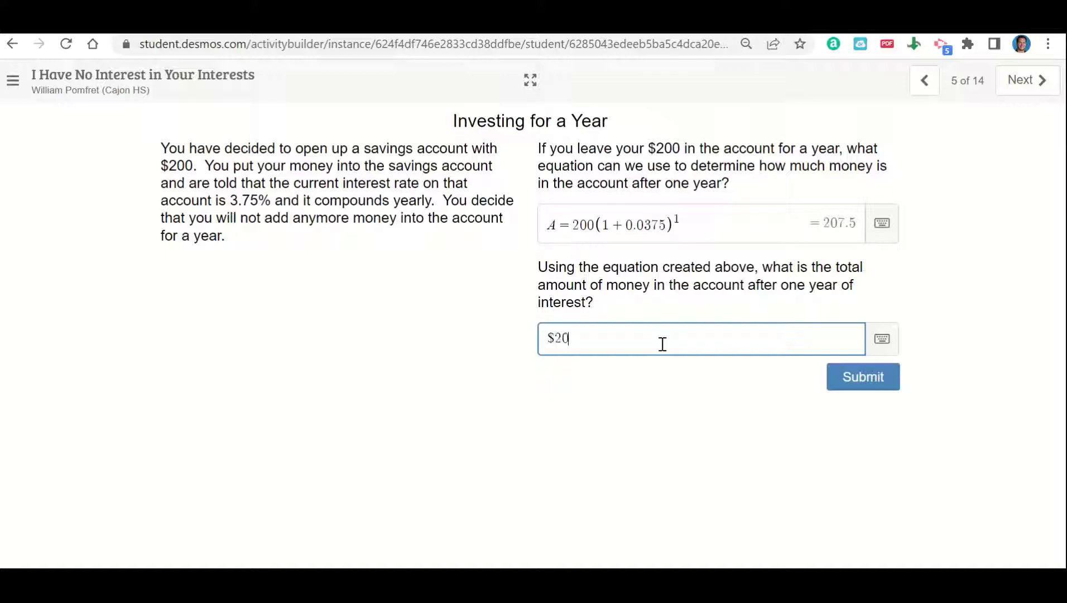
{"action": "type", "text": "7.50"}
{"action": "left_click", "coordinate": [639, 469]}
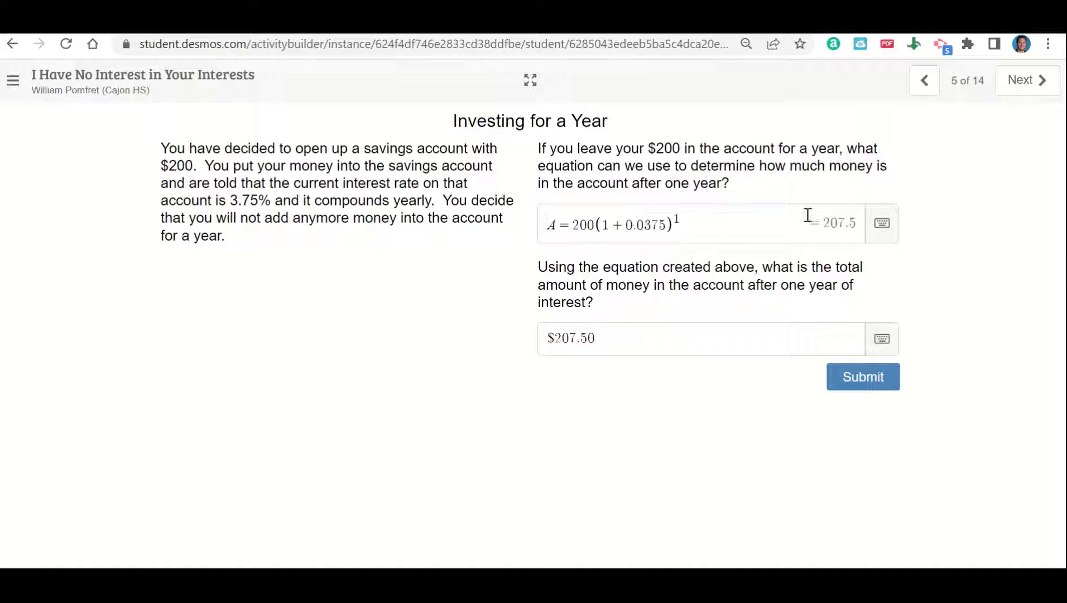
Step: Advance to the Checking Our Answer by Graphing screen and graph y = 200(1 + 0.0375)^x
{"action": "left_click", "coordinate": [1023, 90]}
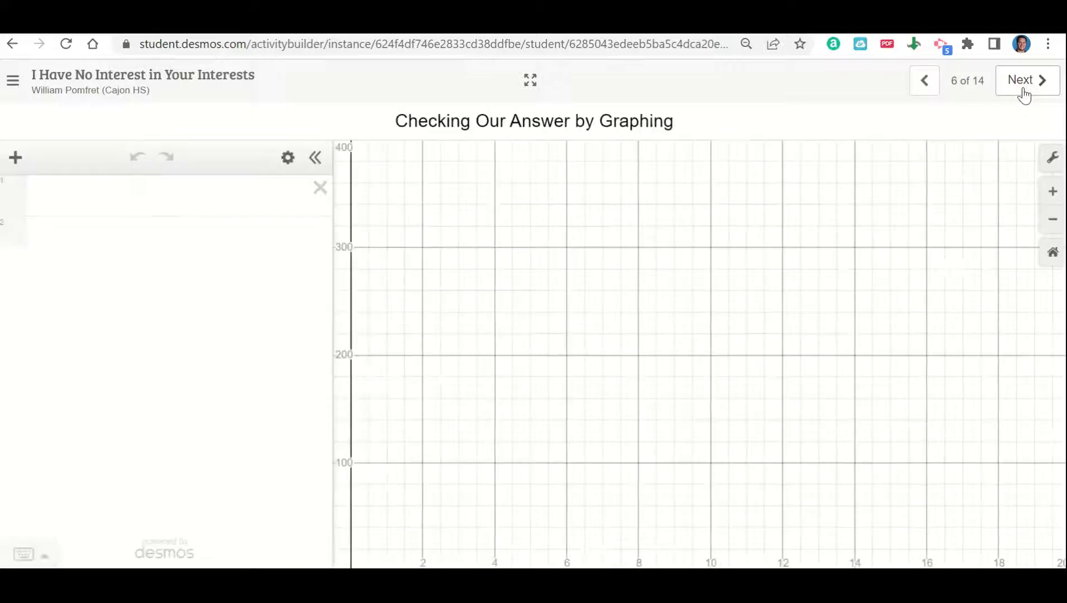
{"action": "left_click", "coordinate": [189, 192]}
{"action": "type", "text": "y="}
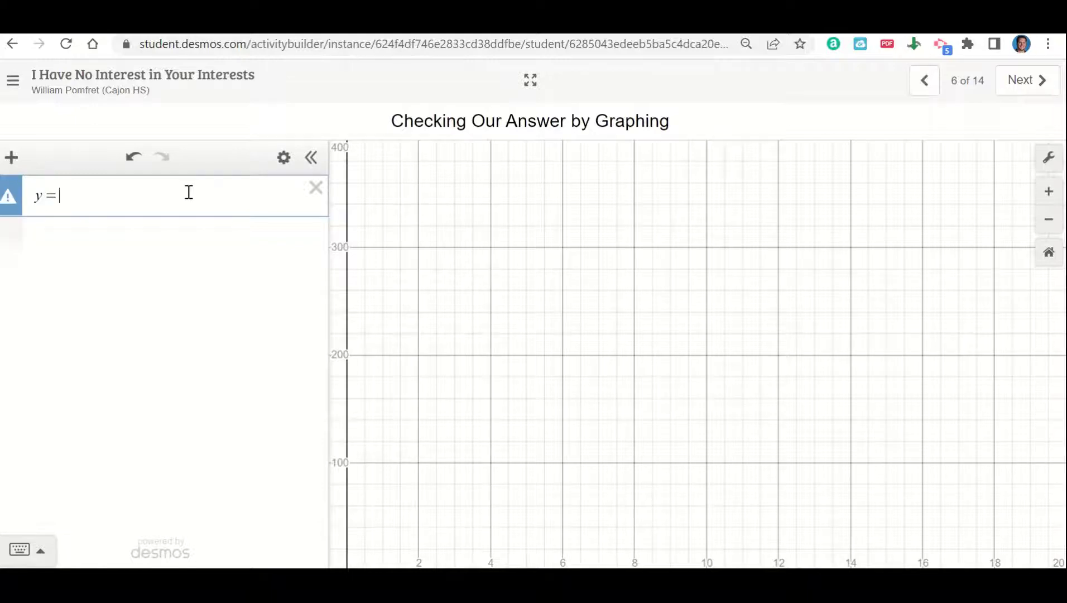
{"action": "type", "text": "200("}
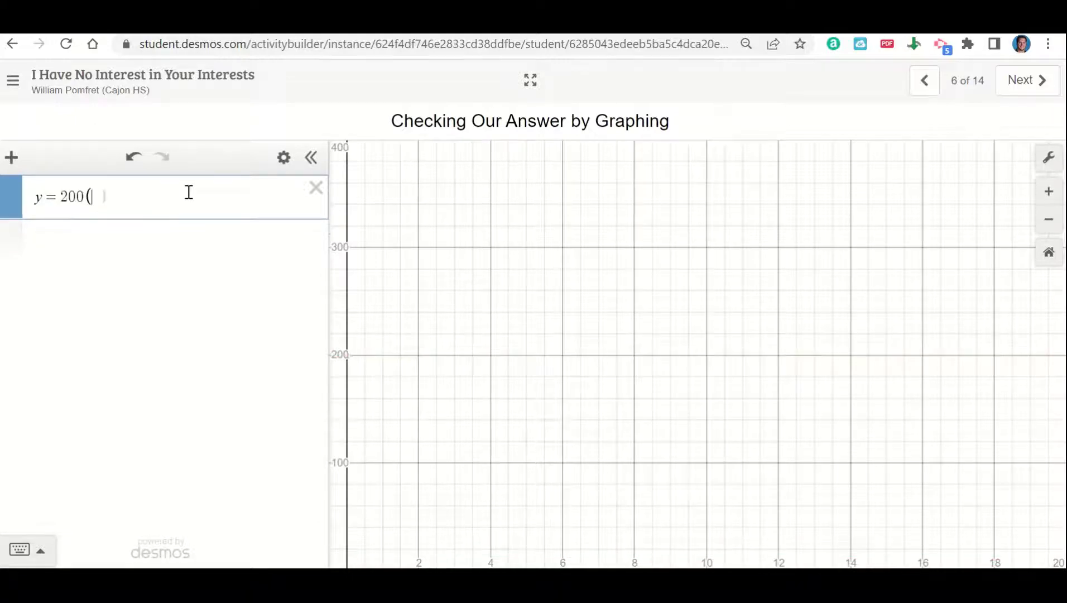
{"action": "type", "text": "1+0.037"}
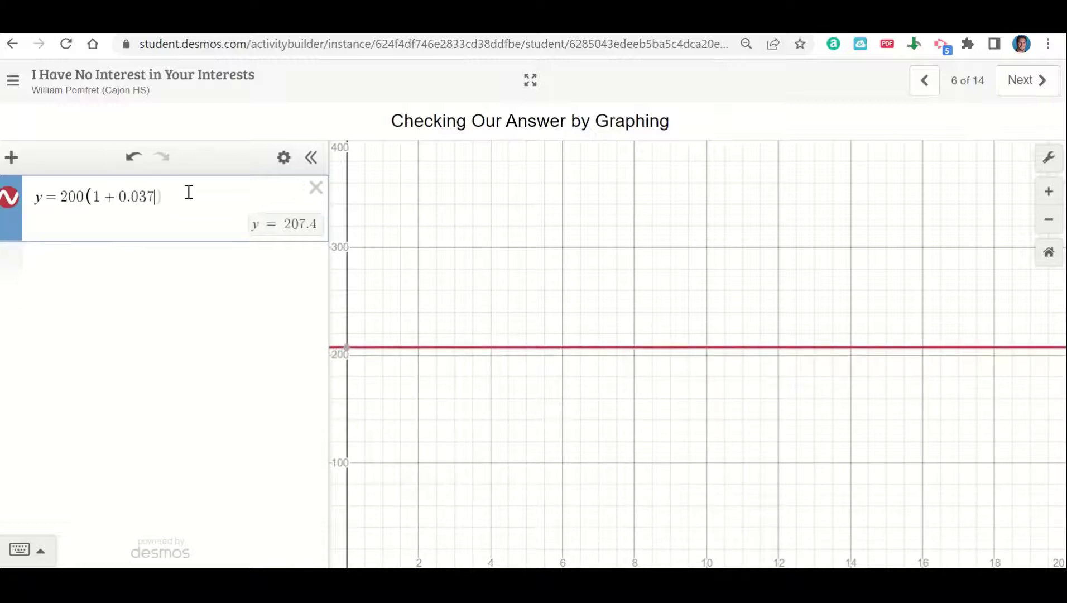
{"action": "type", "text": "5)"}
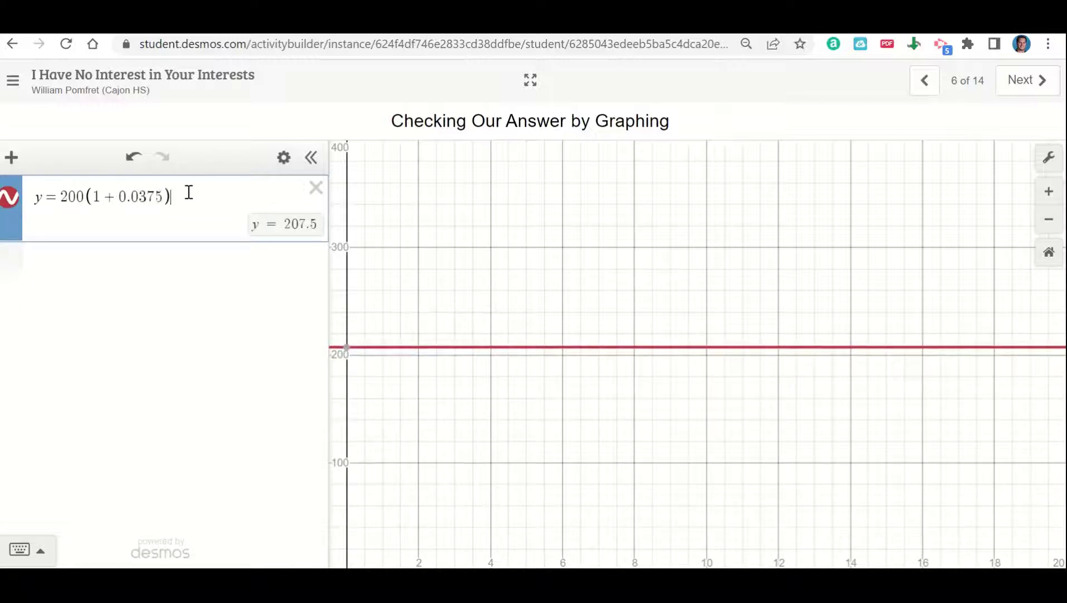
{"action": "type", "text": "^x"}
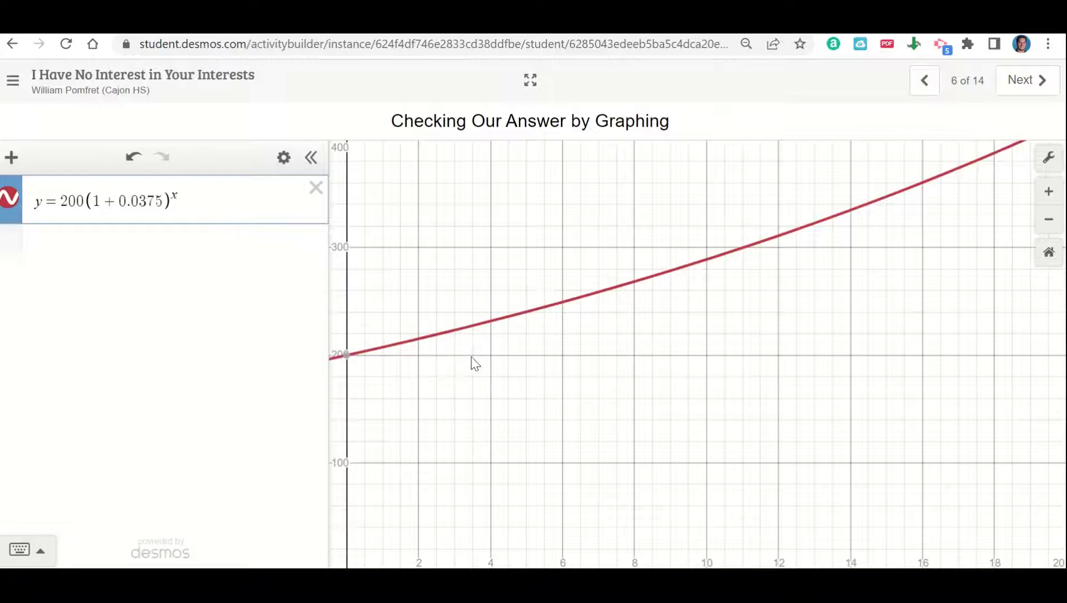
Step: Trace the graphed curve to x = 1 to check the one-year balance
{"action": "left_click", "coordinate": [383, 348]}
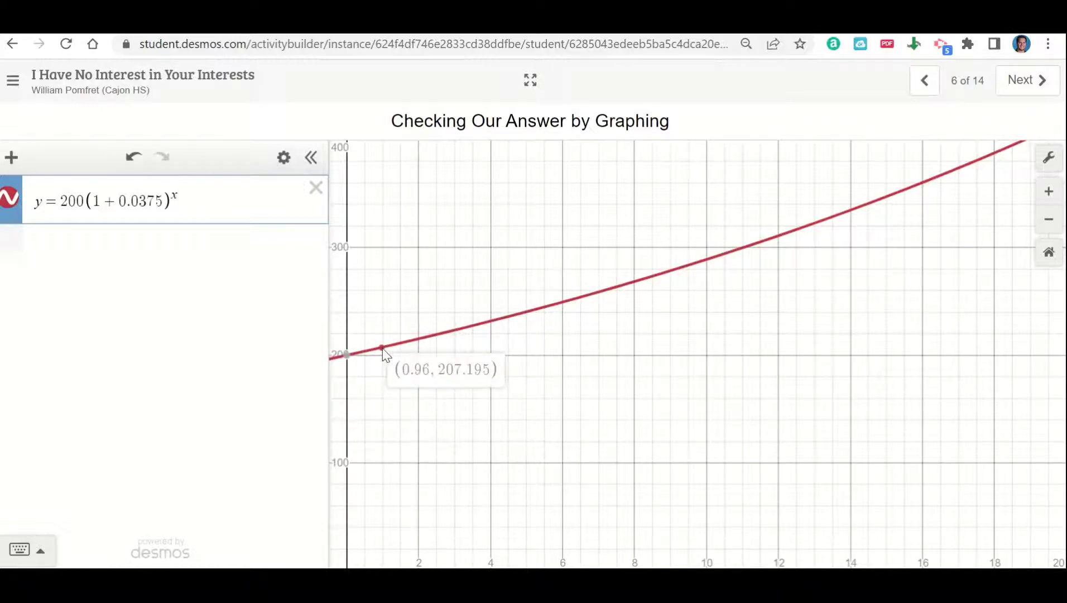
{"action": "left_click_drag", "start_coordinate": [383, 348], "coordinate": [383, 348]}
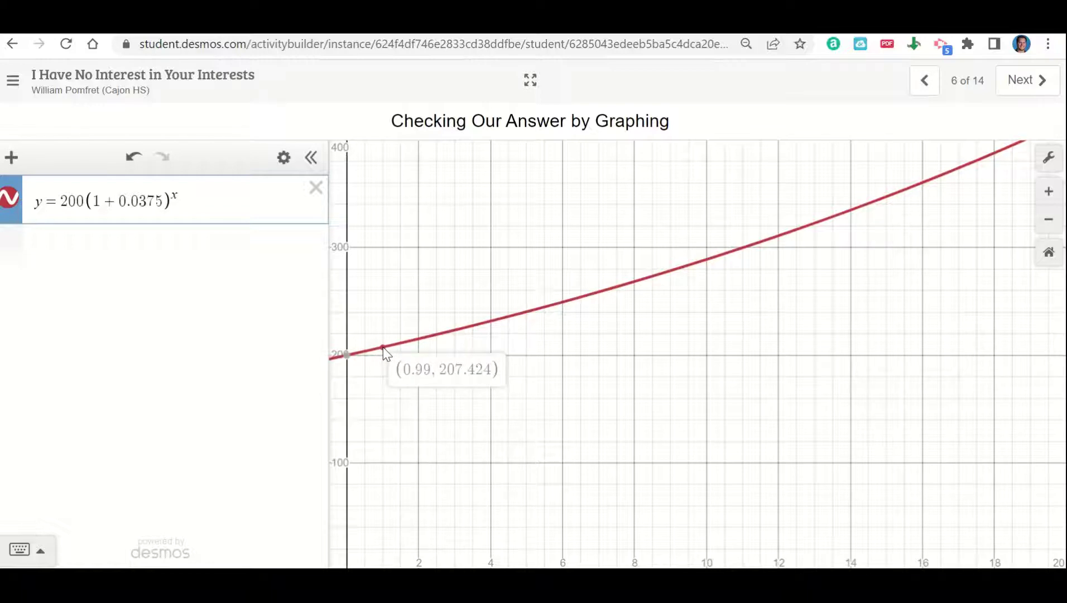
{"action": "left_click_drag", "start_coordinate": [382, 347], "coordinate": [383, 346]}
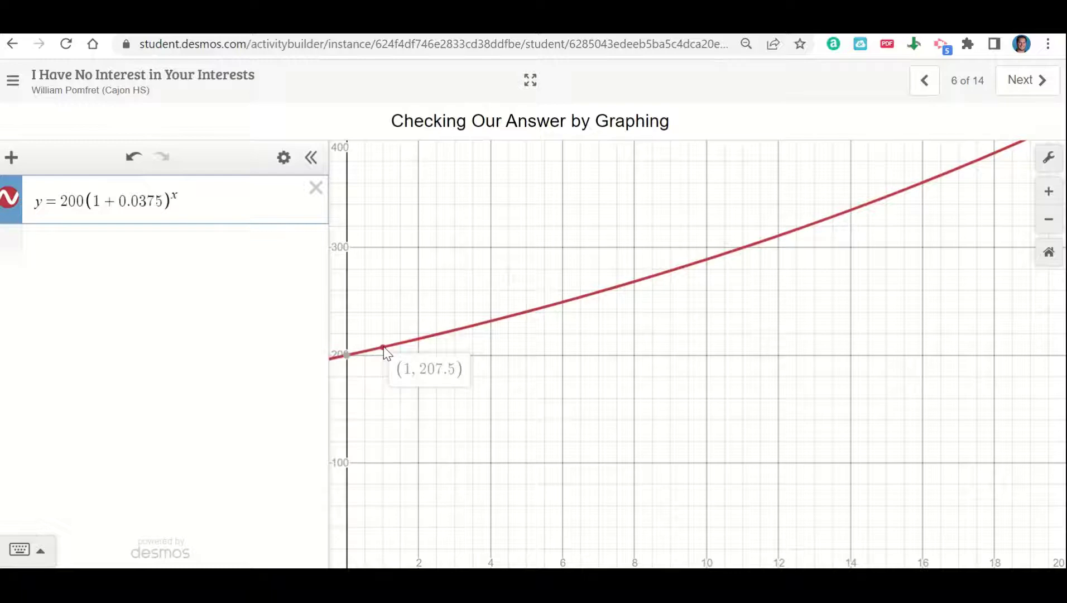
{"action": "left_click_drag", "start_coordinate": [386, 353], "coordinate": [384, 353]}
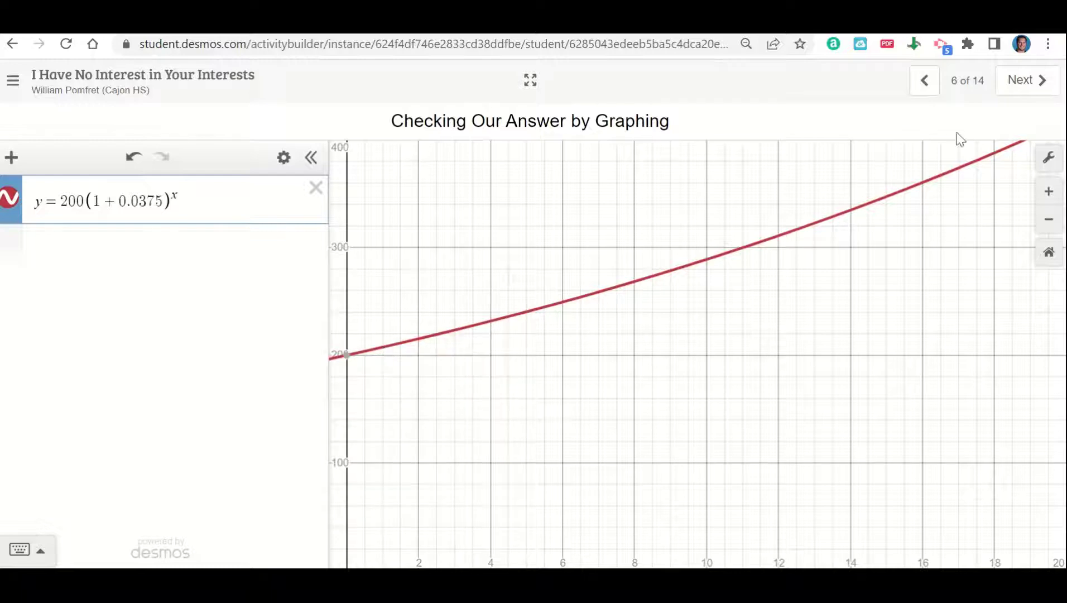
Step: Advance to the Investing for Two Years screen and enter the formula A = P(1 + i)^n as the equation
{"action": "left_click", "coordinate": [1008, 92]}
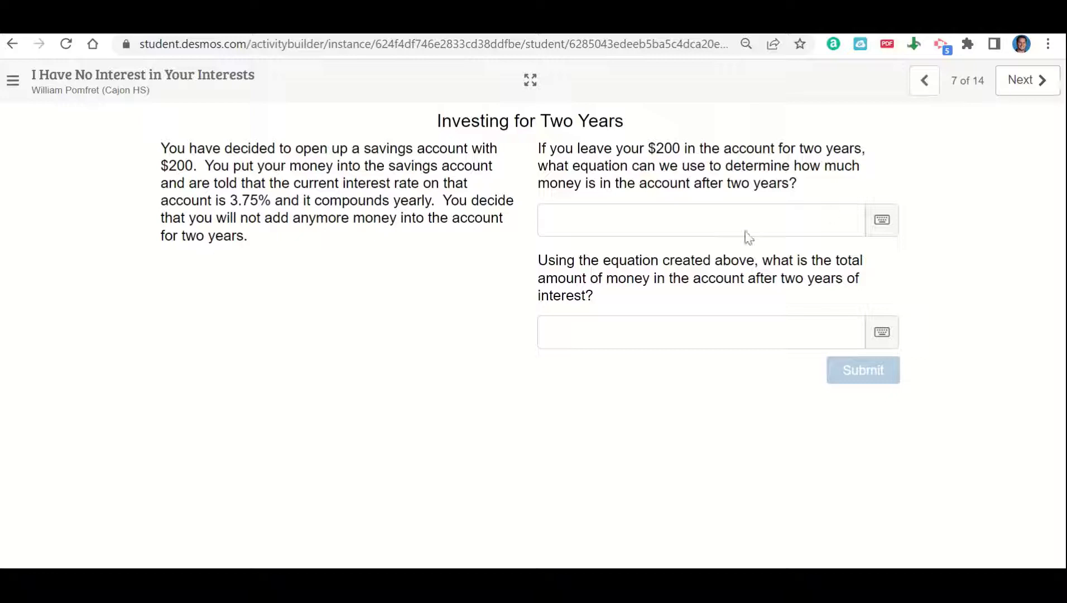
{"action": "left_click", "coordinate": [661, 217]}
{"action": "type", "text": "A=P("}
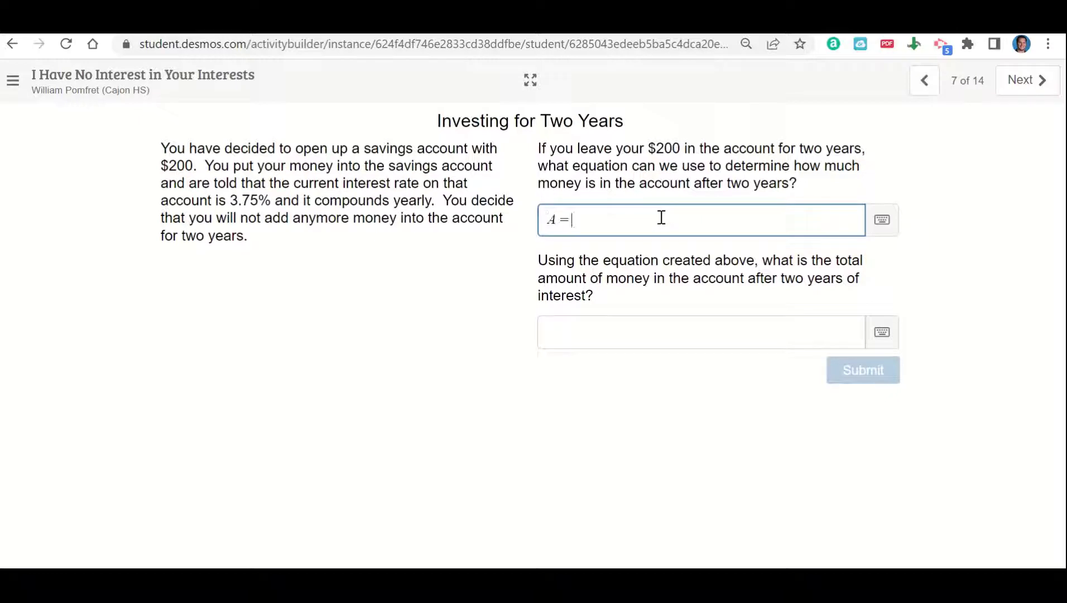
{"action": "type", "text": "+i)"}
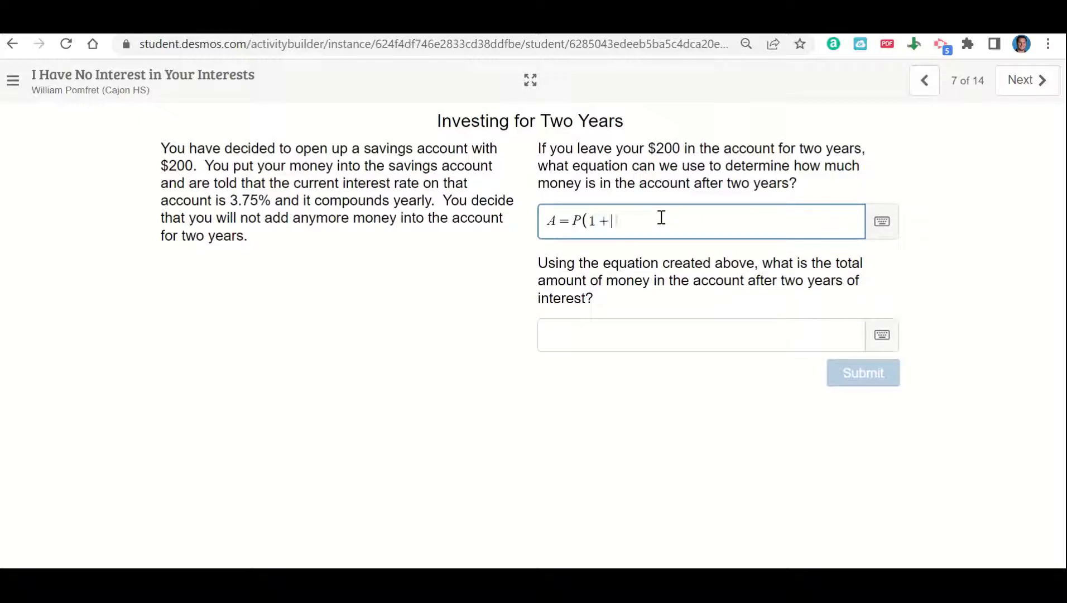
{"action": "type", "text": "^n"}
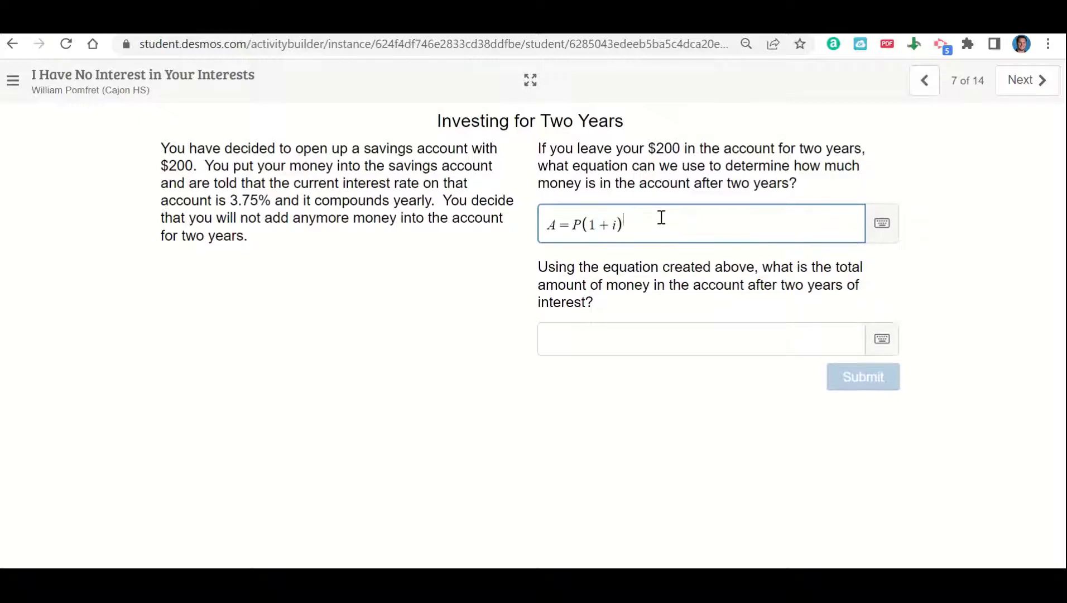
Step: Substitute the two-year values into the formula so it reads A = 200(1 + 0.0375)^2
{"action": "double_click", "coordinate": [579, 224]}
{"action": "type", "text": "200"}
{"action": "left_click", "coordinate": [629, 226]}
{"action": "key", "text": "BackSpace"}
{"action": "type", "text": "0.0375"}
{"action": "left_click", "coordinate": [767, 230]}
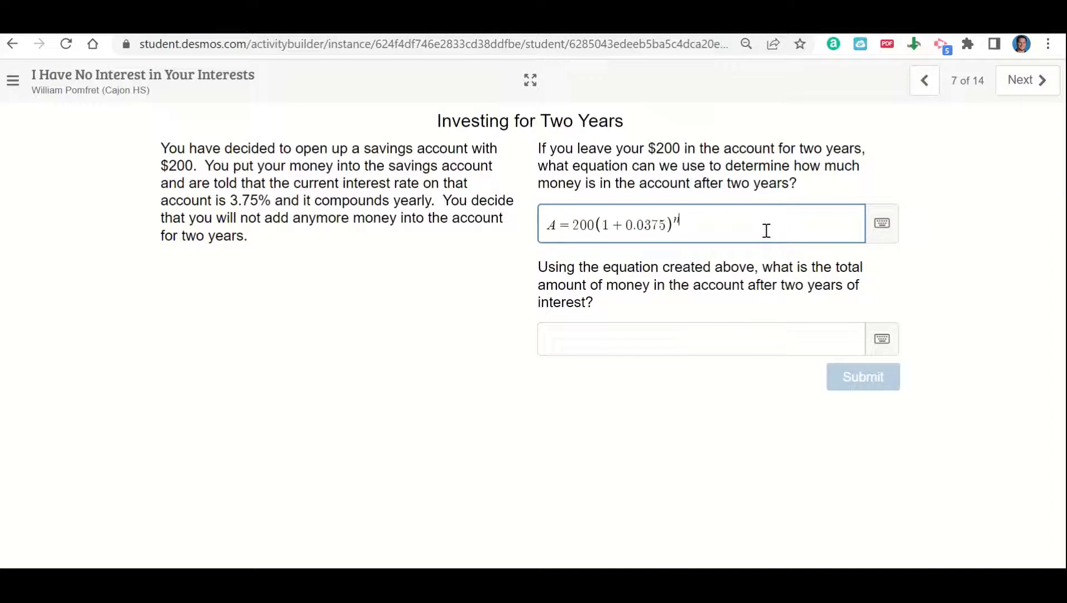
{"action": "key", "text": "BackSpace"}
{"action": "type", "text": "2"}
Step: Enter $215.28 as the total amount in the account after two years
{"action": "left_click", "coordinate": [593, 332]}
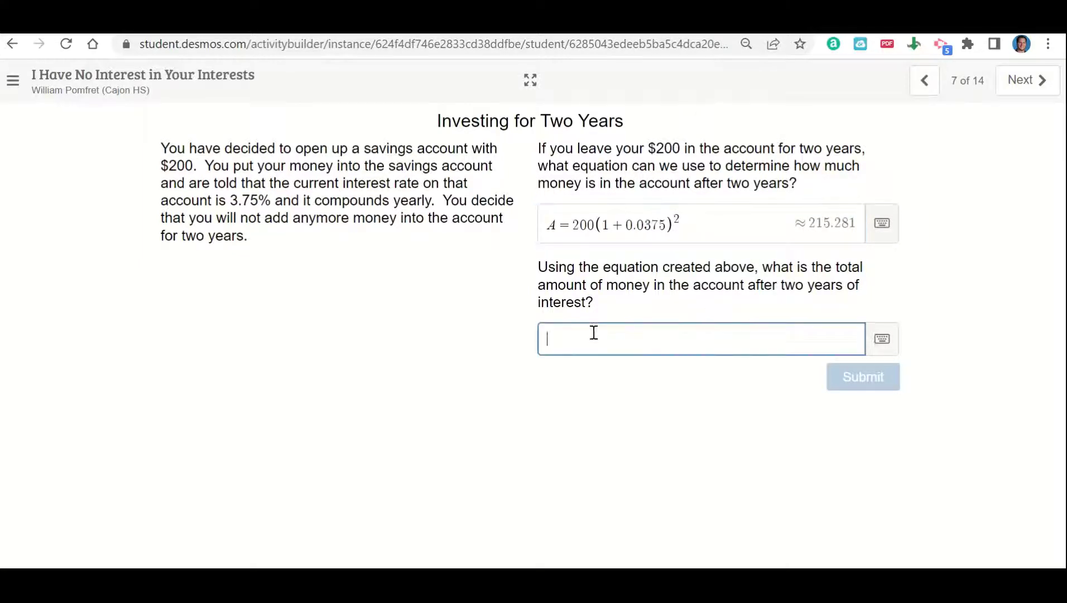
{"action": "type", "text": "$"}
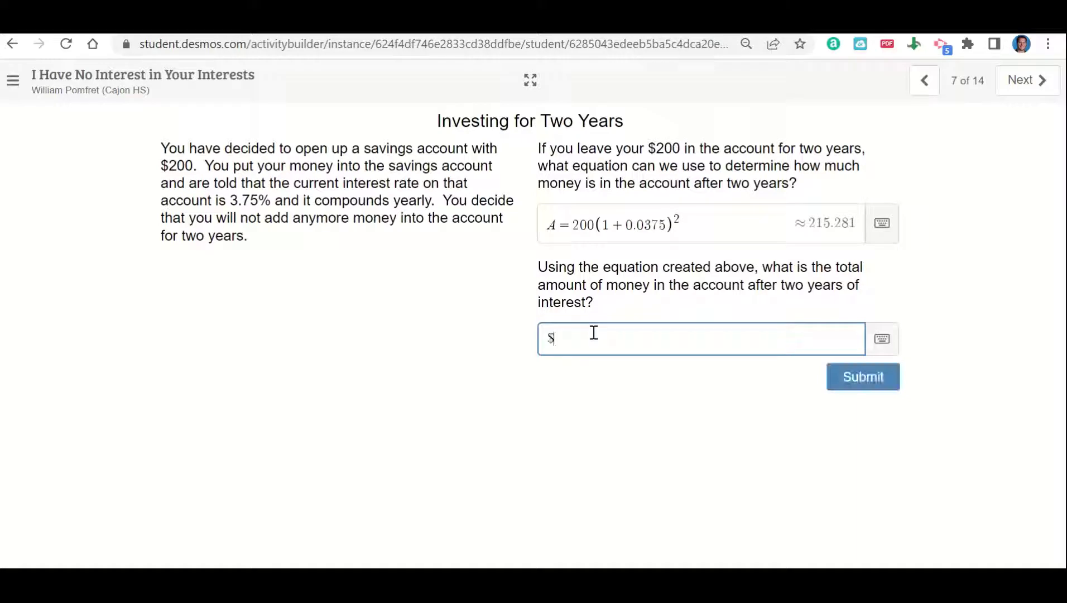
{"action": "type", "text": "215.28"}
Step: Skip ahead to the Achieving a Financial Goal screen and enter 300 = 200(1 + 0.0375)^n as the equation for reaching $300
{"action": "left_click", "coordinate": [1026, 80]}
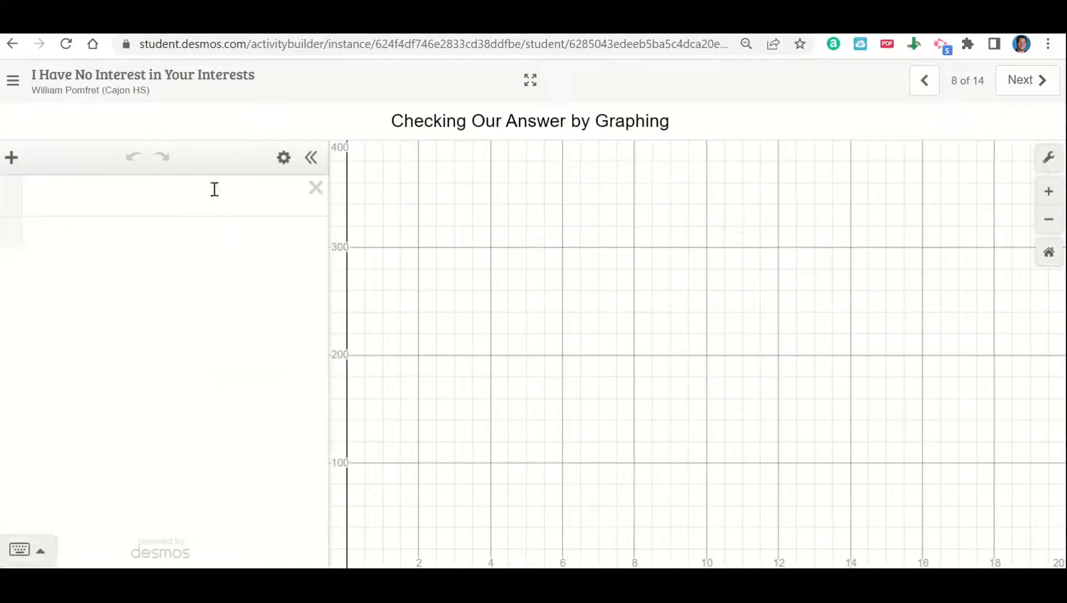
{"action": "left_click", "coordinate": [1051, 95]}
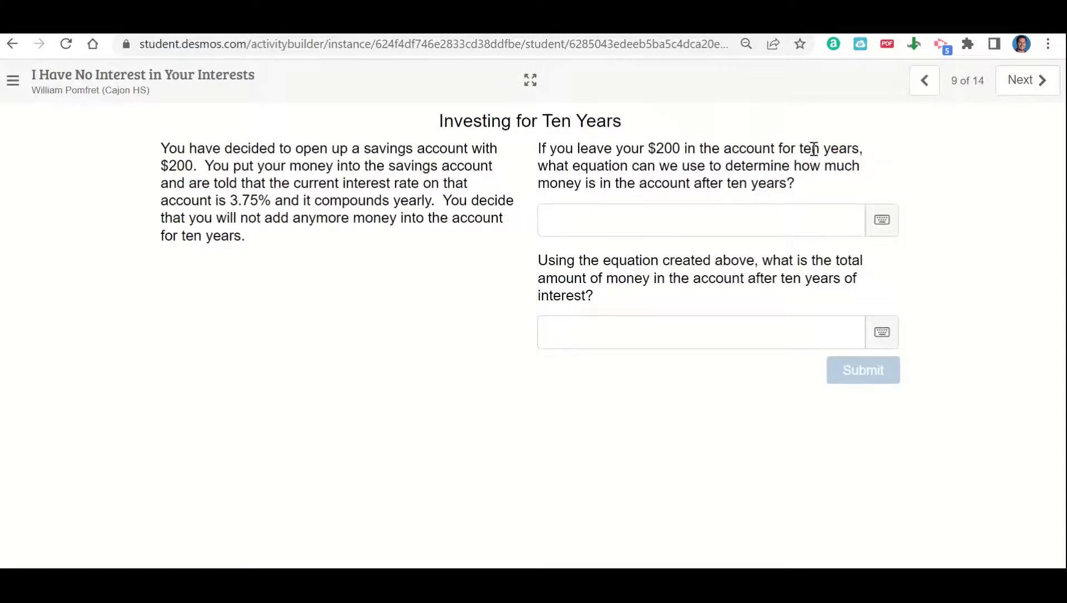
{"action": "left_click", "coordinate": [1042, 80]}
{"action": "left_click", "coordinate": [1044, 80]}
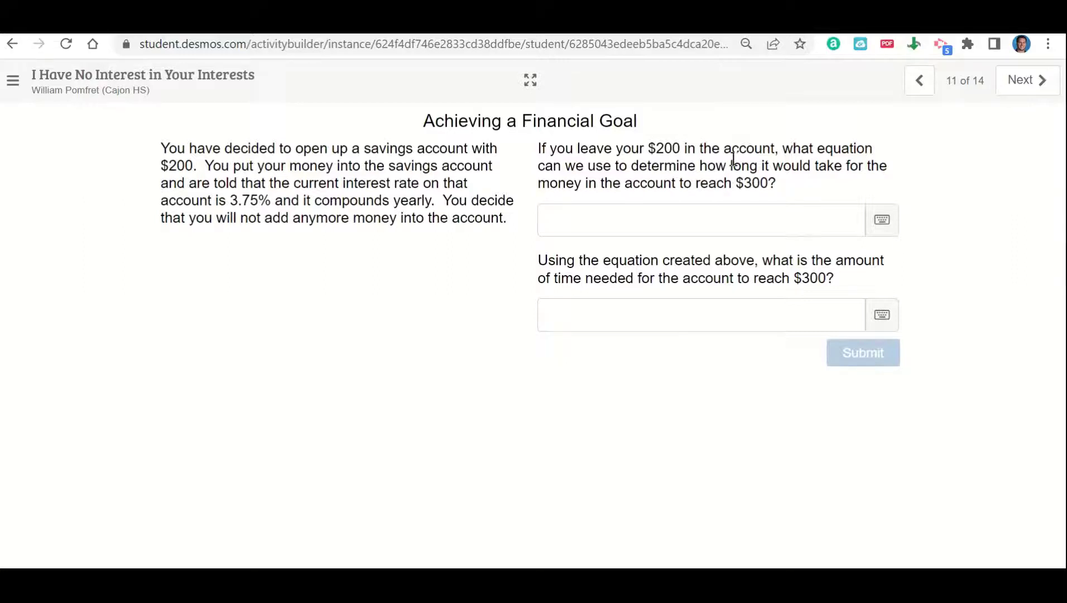
{"action": "left_click", "coordinate": [647, 224]}
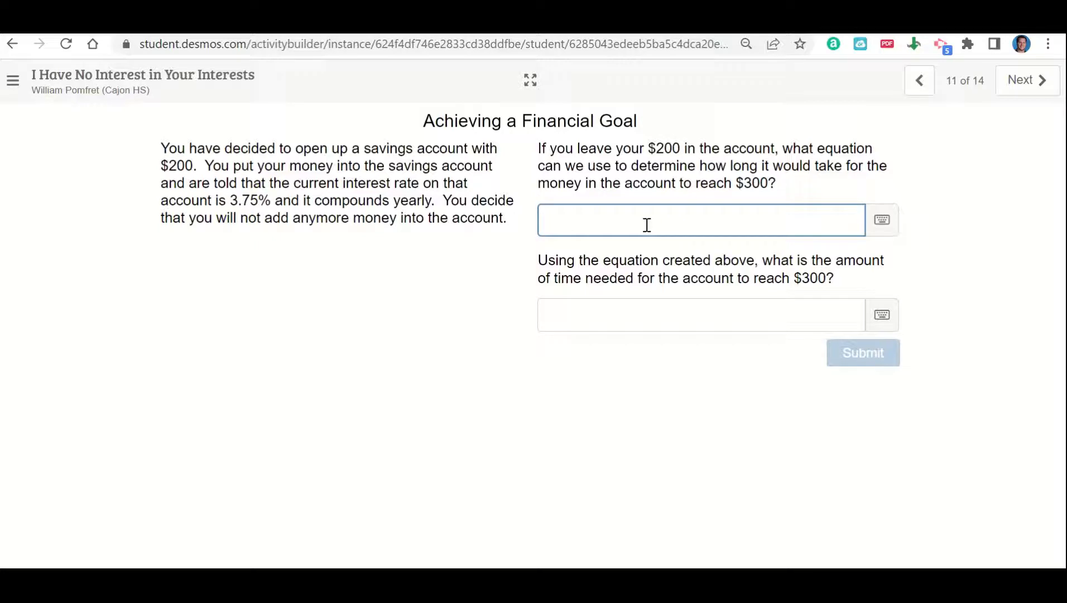
{"action": "type", "text": "300=200(1+0"}
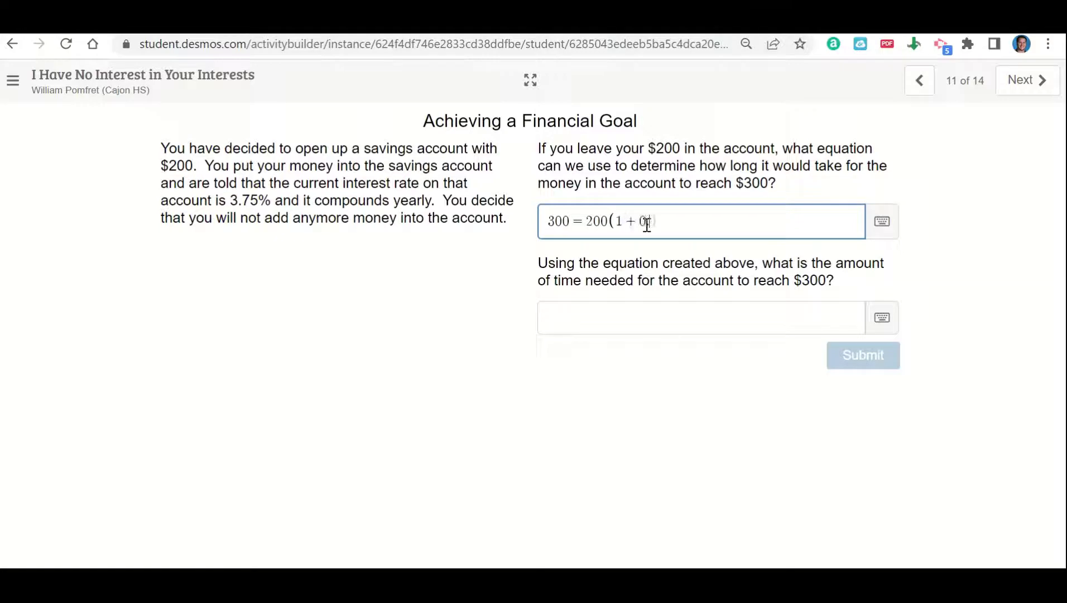
{"action": "type", "text": ".0375"}
{"action": "type", "text": "^n"}
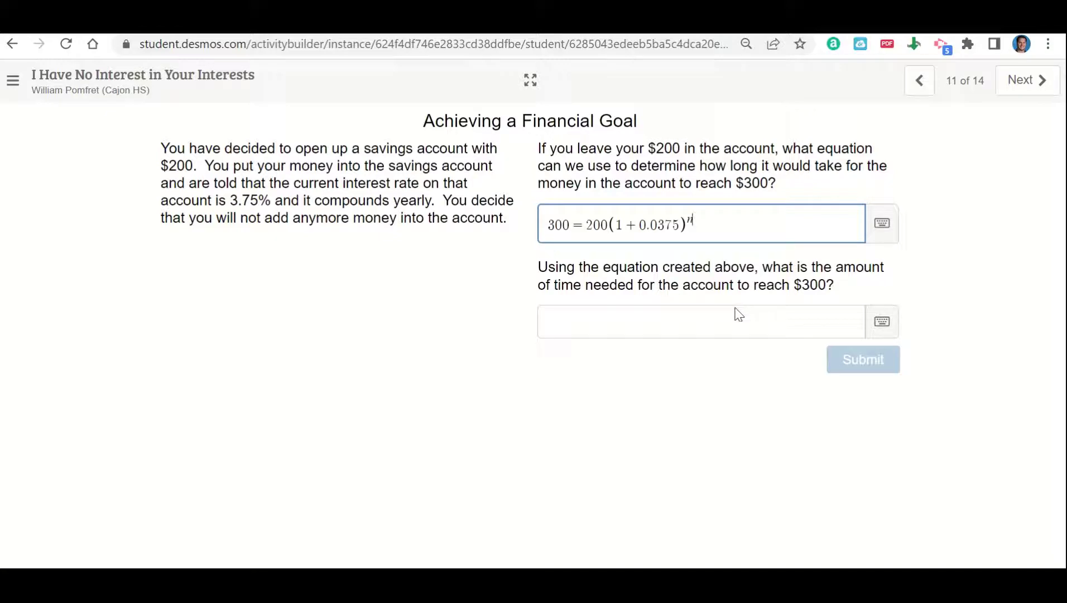
{"action": "left_click", "coordinate": [1025, 79]}
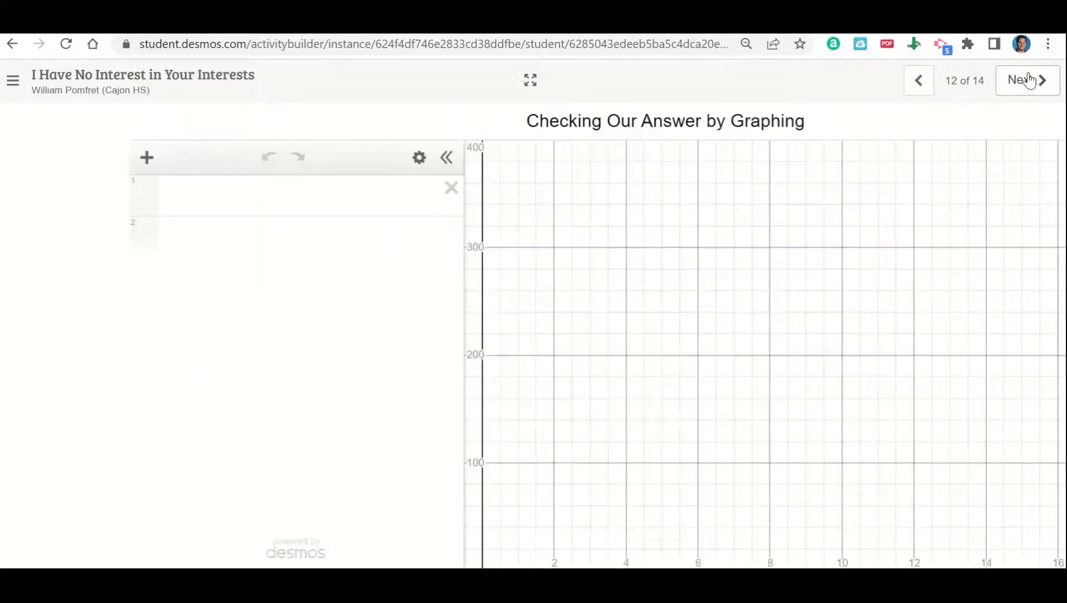
{"action": "left_click", "coordinate": [918, 87]}
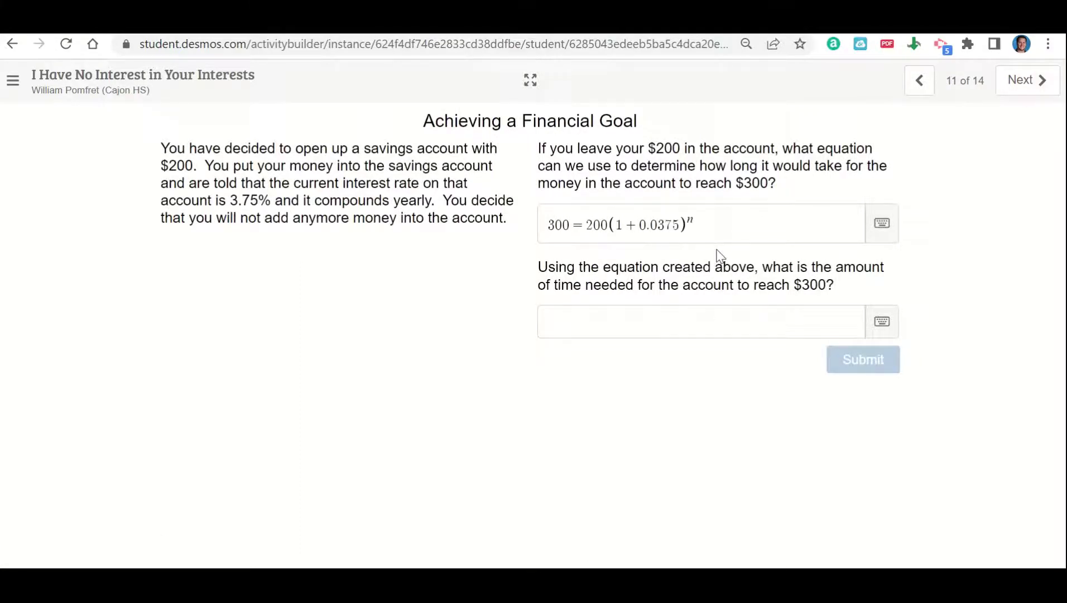
Step: Copy the $300 goal equation to the Checking Our Answer by Graphing screen and graph it as y = 200(1 + 0.0375)^n
{"action": "left_click_drag", "start_coordinate": [715, 226], "coordinate": [528, 233]}
{"action": "left_click", "coordinate": [1026, 90]}
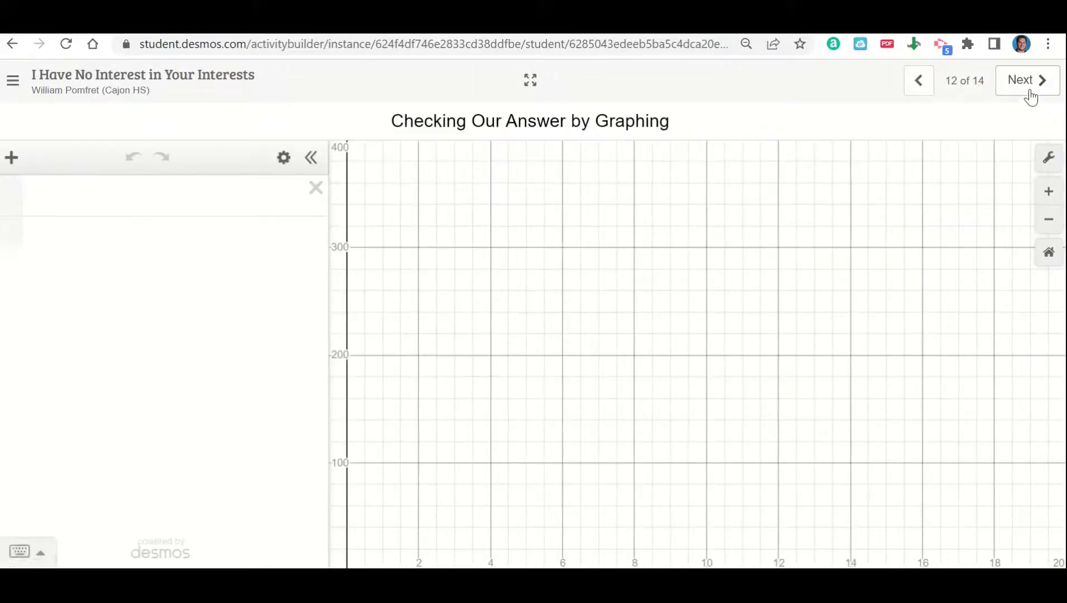
{"action": "left_click", "coordinate": [172, 194]}
{"action": "type", "text": "300=200(1+0.0375)^n"}
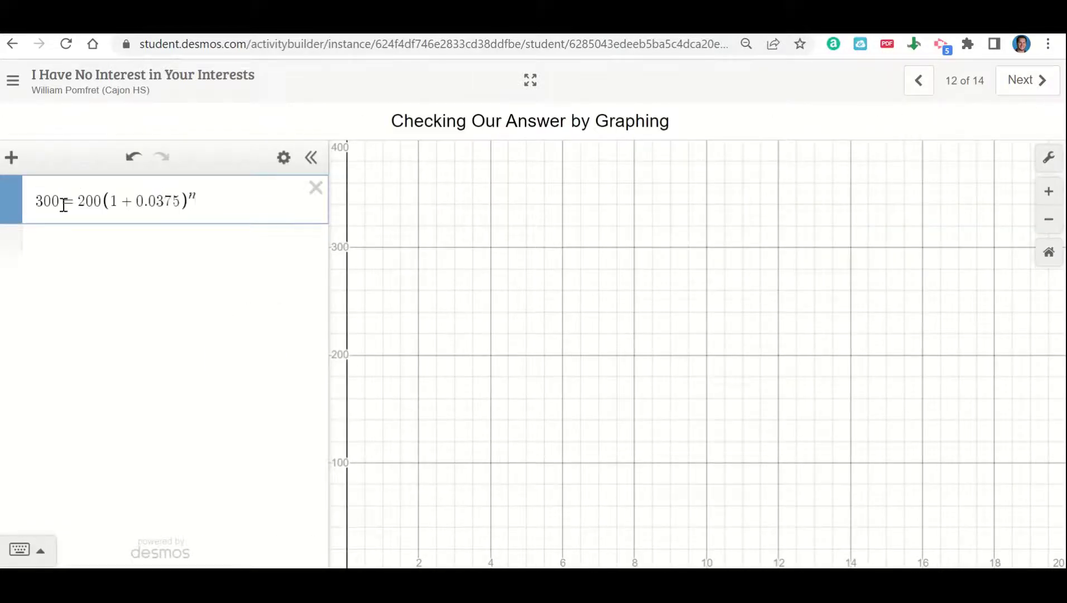
{"action": "left_click_drag", "start_coordinate": [57, 204], "coordinate": [27, 212]}
{"action": "type", "text": "y"}
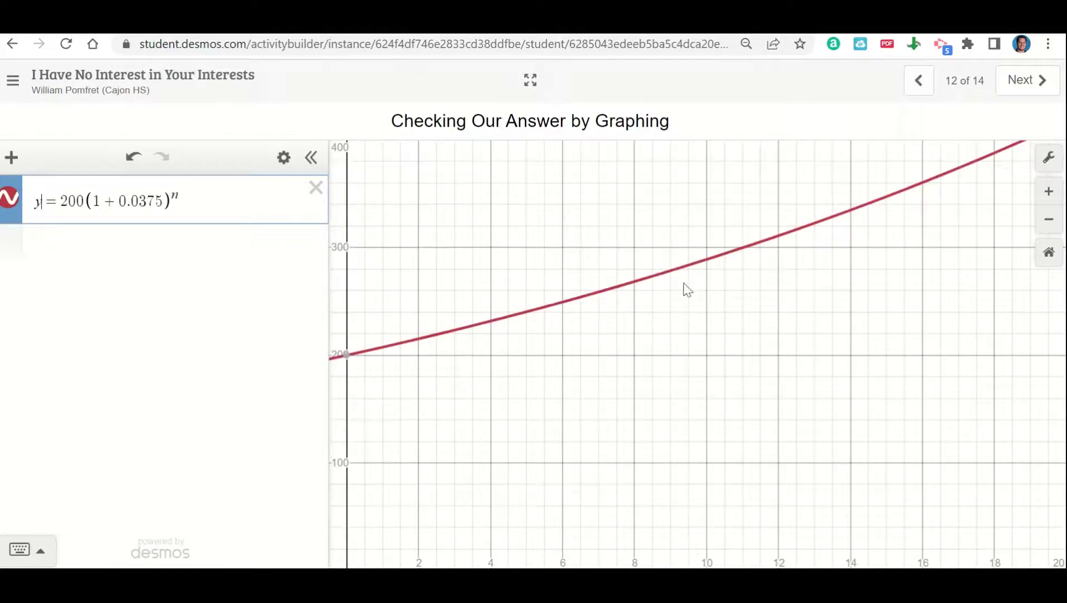
Step: Trace the curve where it reaches 300, and enter 11.02 years as the time needed on the Achieving a Financial Goal screen
{"action": "left_click", "coordinate": [742, 249]}
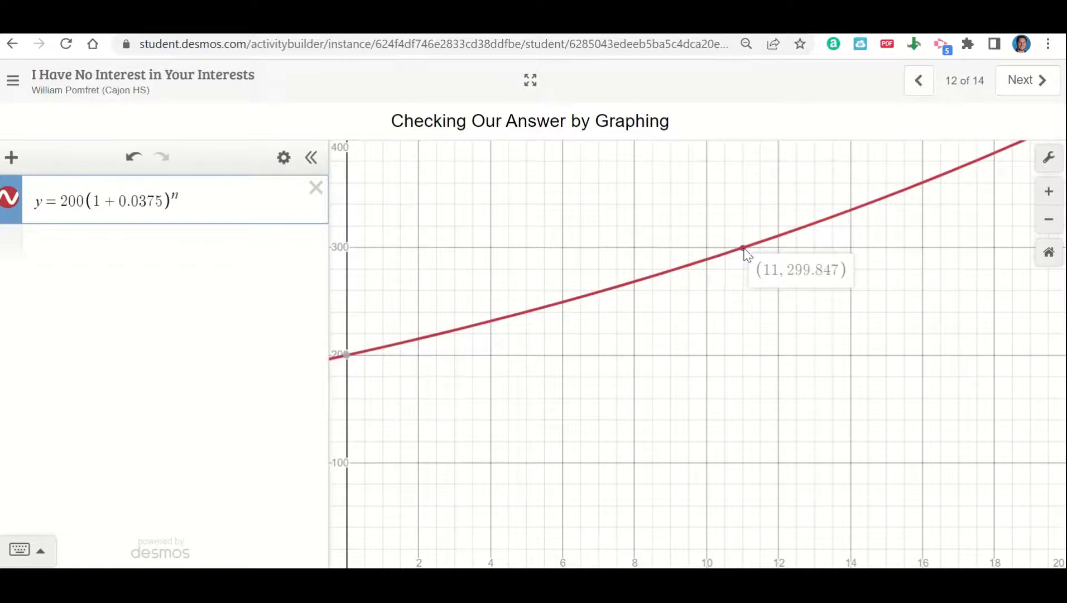
{"action": "left_click_drag", "start_coordinate": [743, 249], "coordinate": [744, 248]}
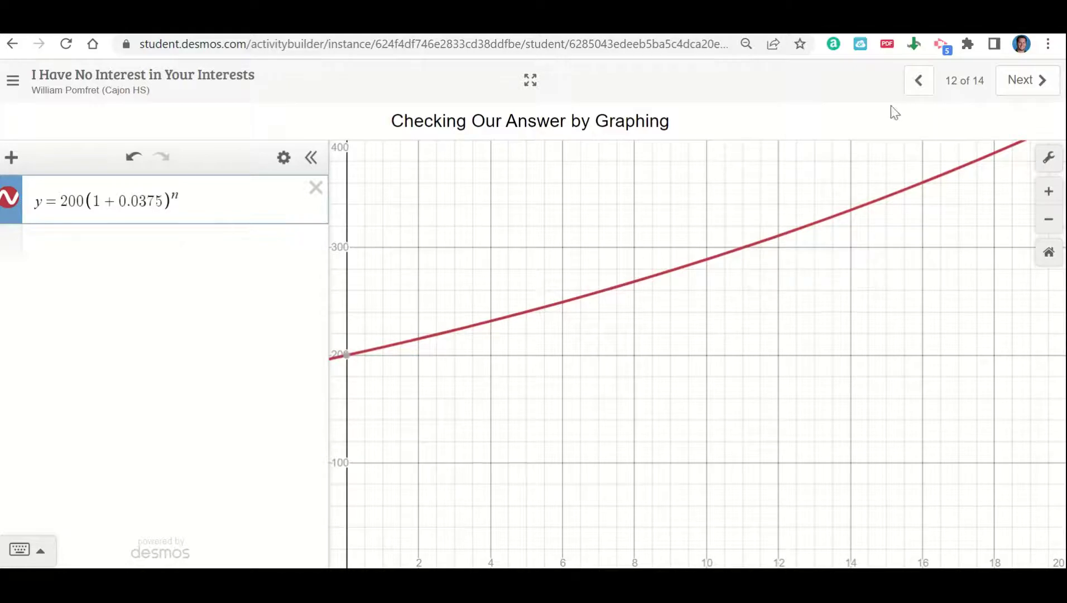
{"action": "left_click", "coordinate": [917, 89]}
{"action": "left_click", "coordinate": [605, 326]}
{"action": "type", "text": "1"}
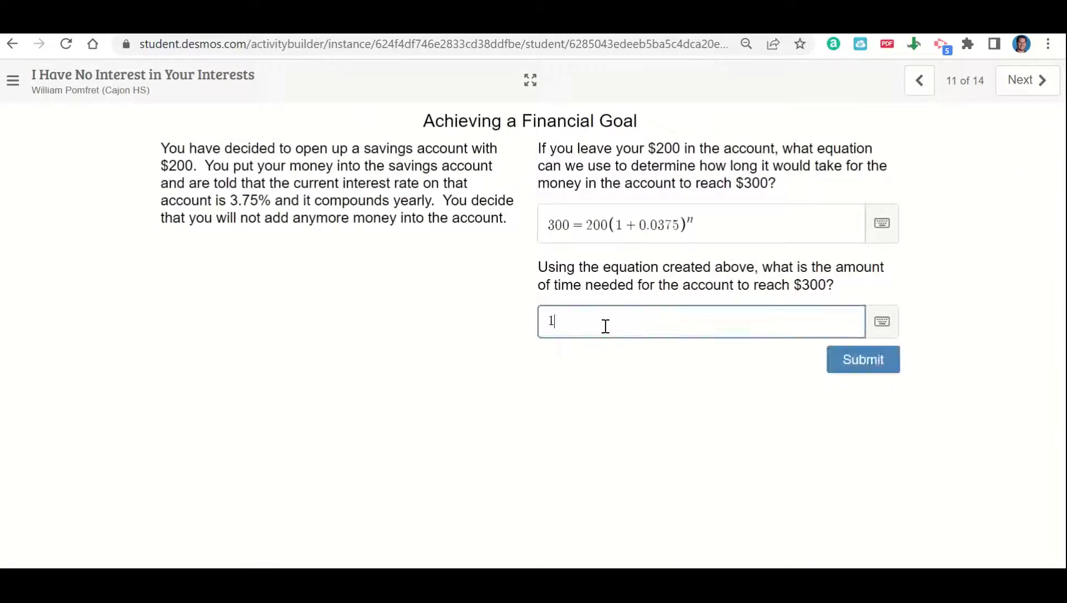
{"action": "type", "text": "1.02 years"}
Step: Advance past the graphing and Investing for Ten Years screens to the activity's final screen, 14 of 14
{"action": "left_click", "coordinate": [1031, 84]}
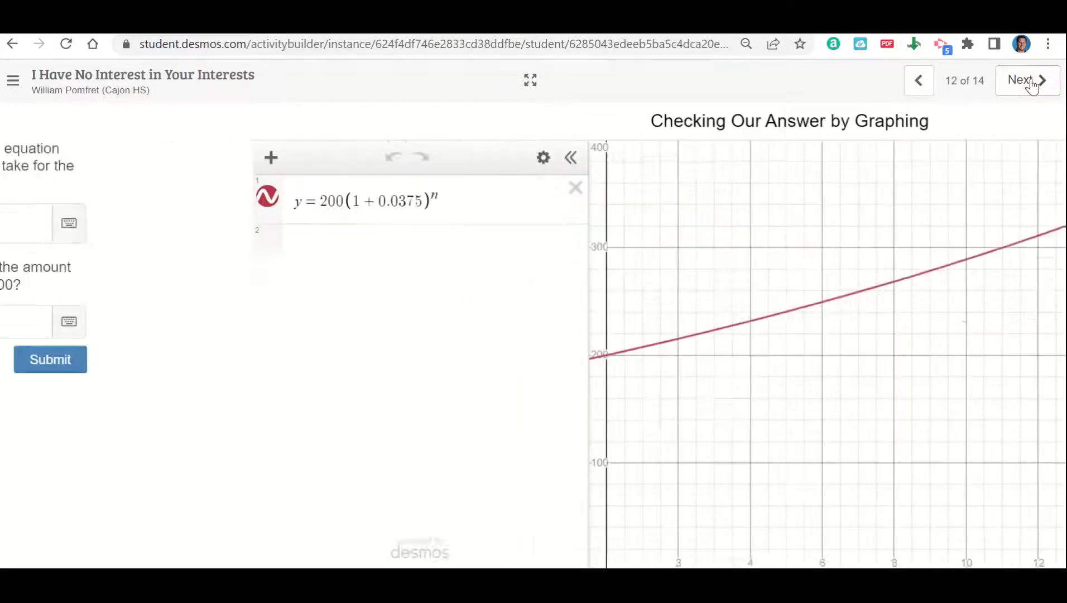
{"action": "left_click", "coordinate": [1031, 84]}
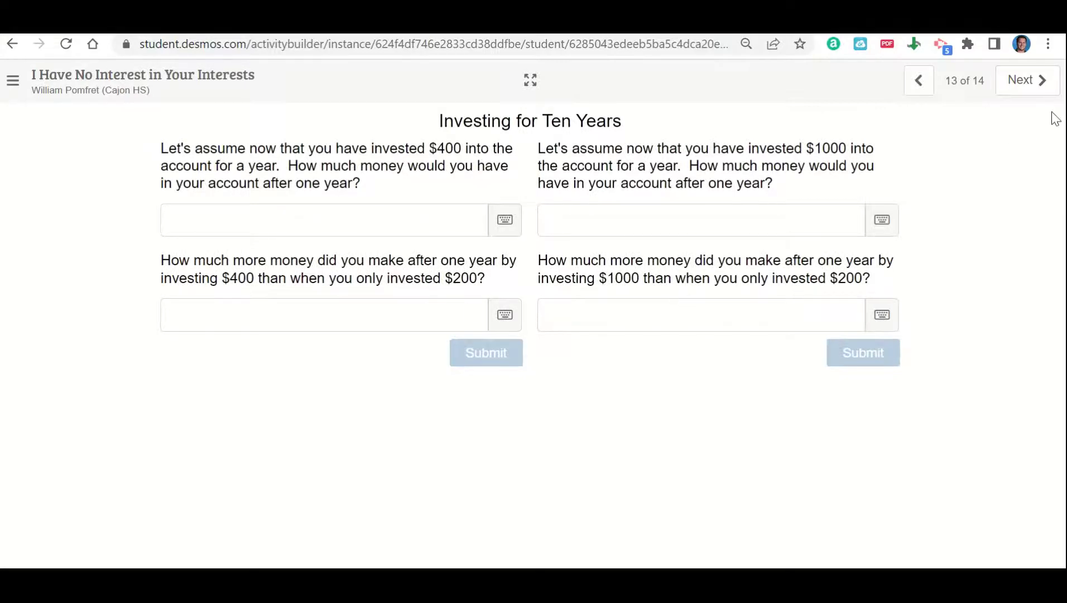
{"action": "left_click", "coordinate": [1038, 81]}
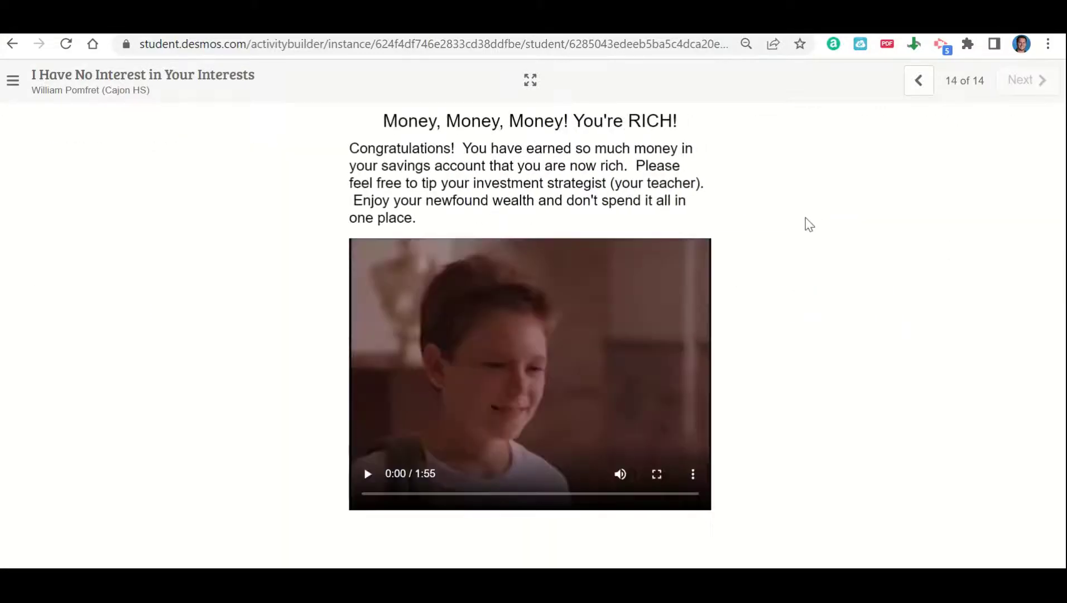